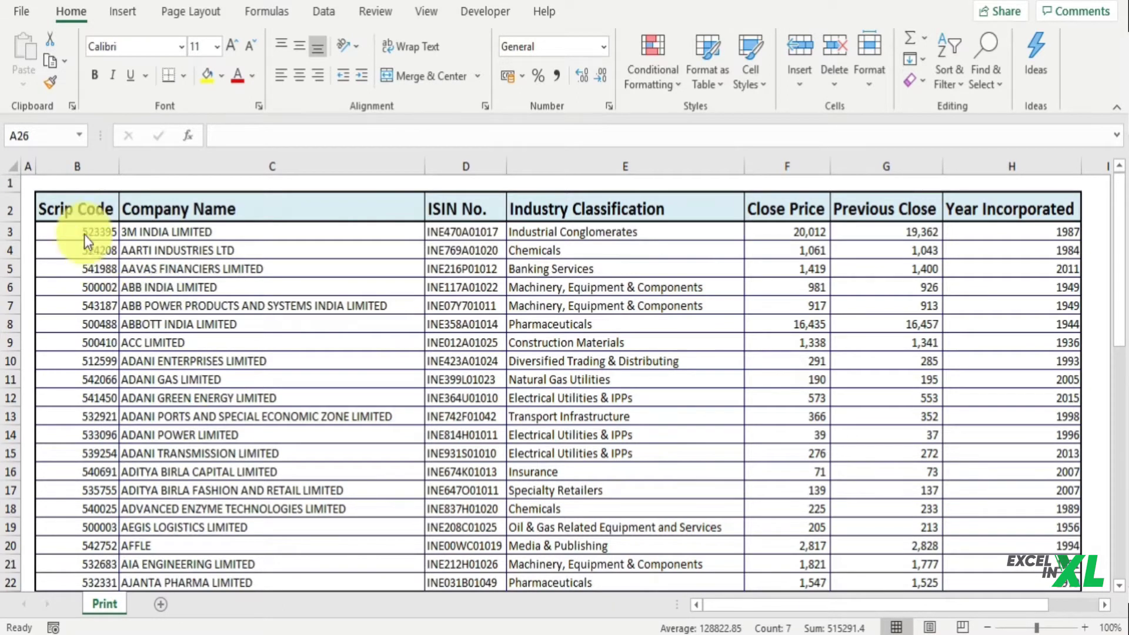
Step: Fill the header and first six company rows (B2:F8) yellow and make them the print area
drag(83, 217, 815, 322)
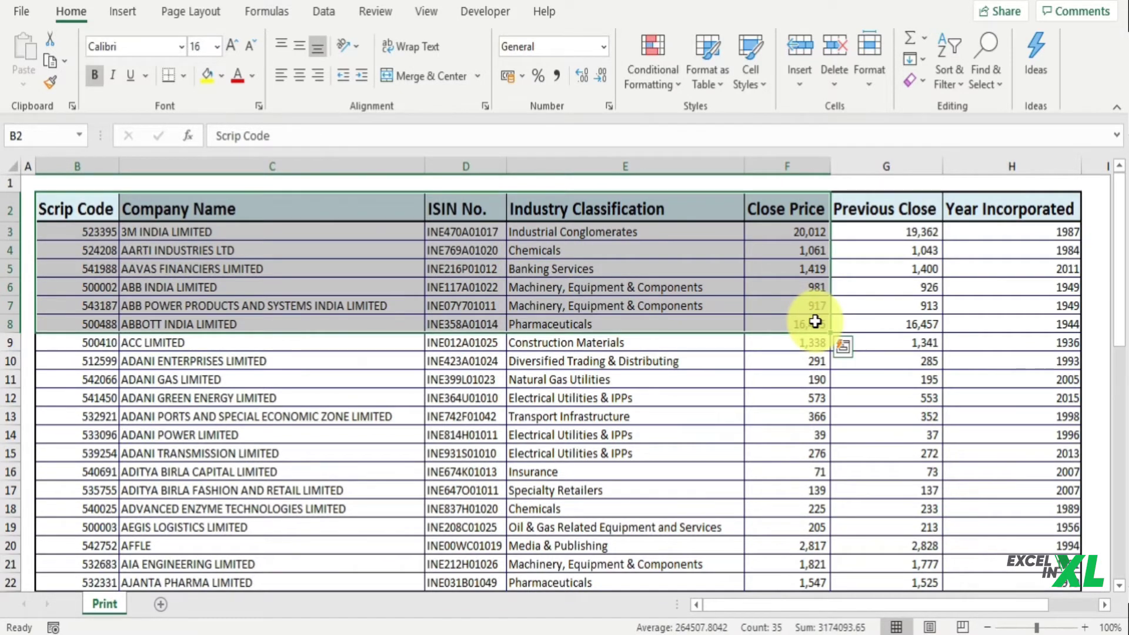
click(201, 73)
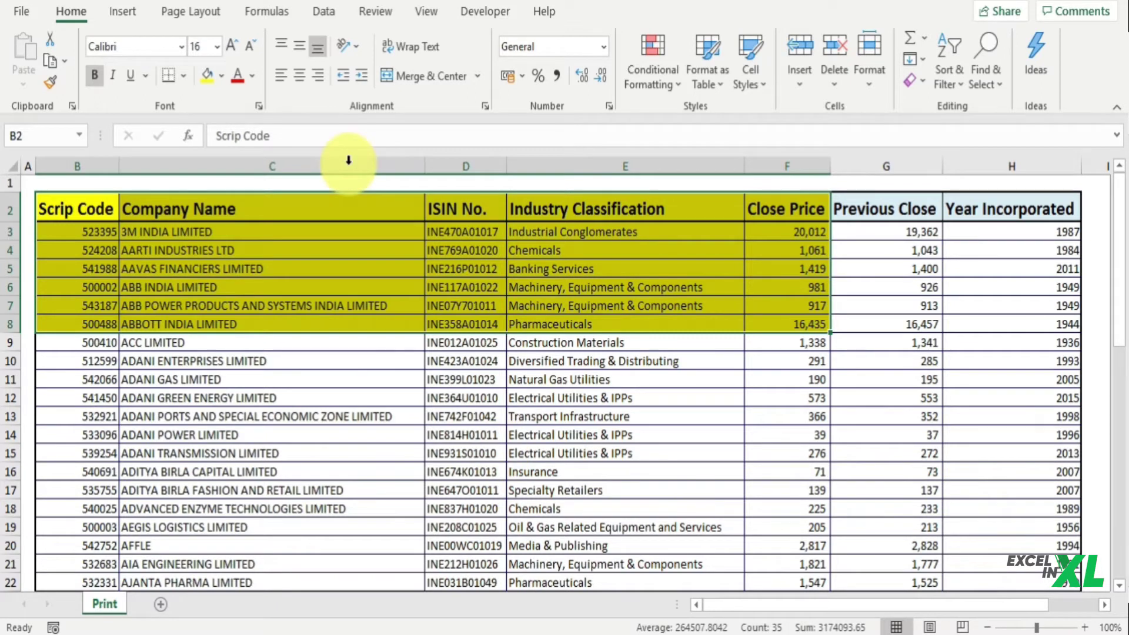
click(209, 15)
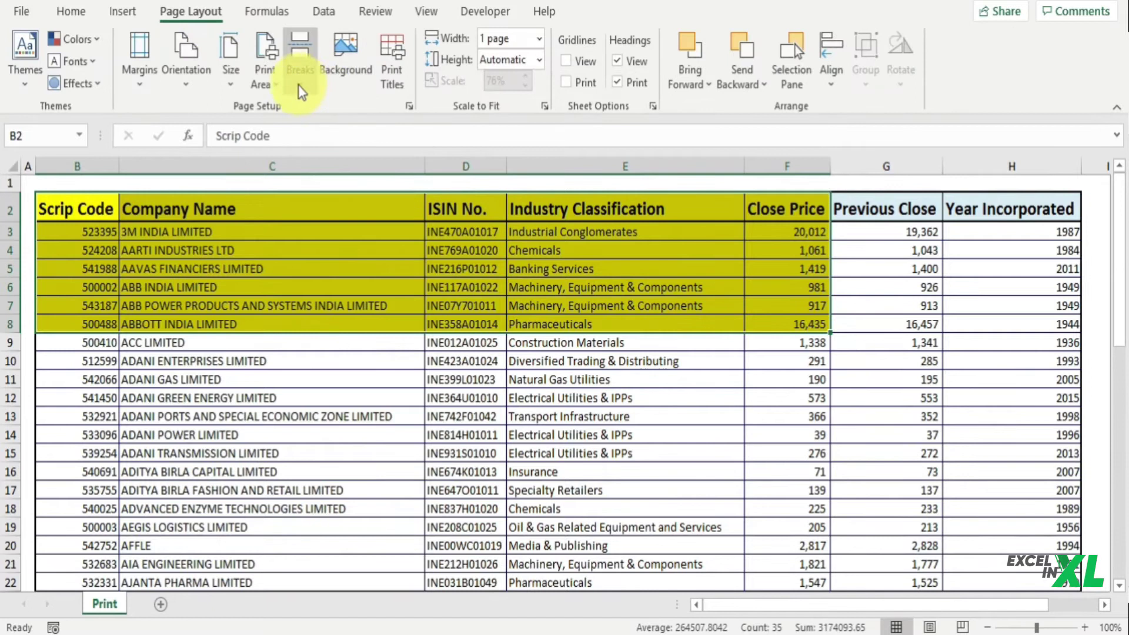
click(271, 87)
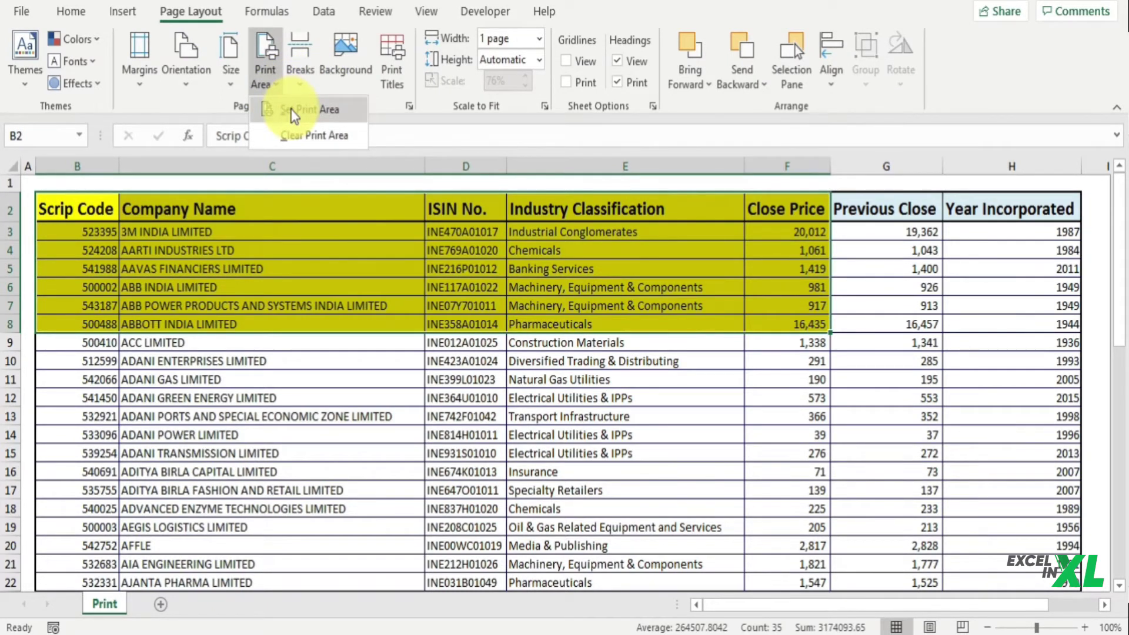
click(291, 110)
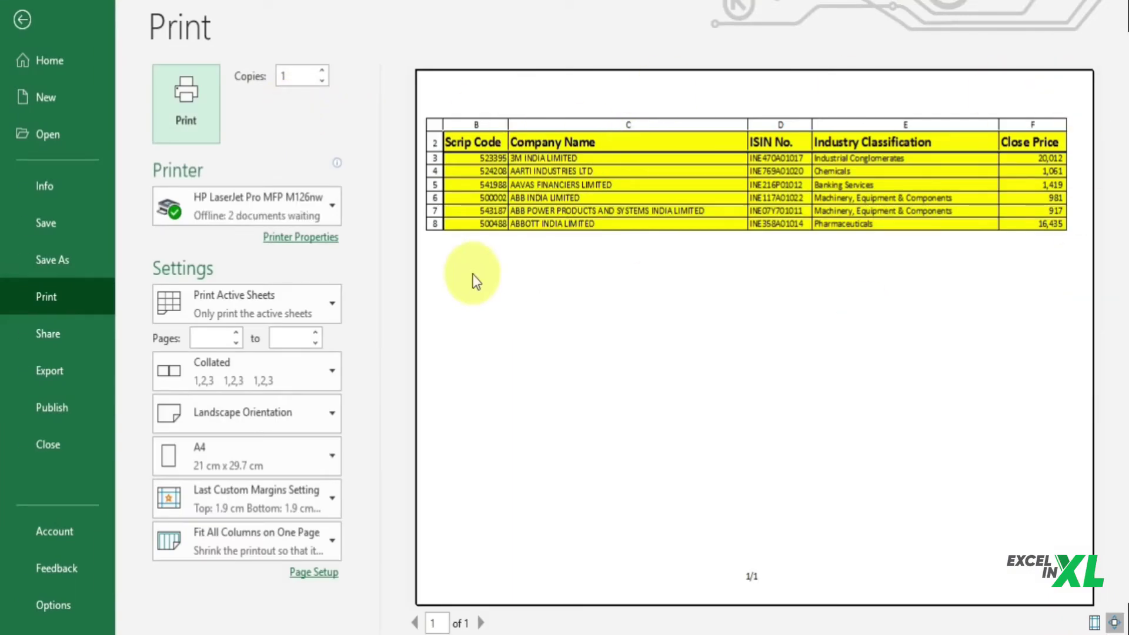
key(Escape)
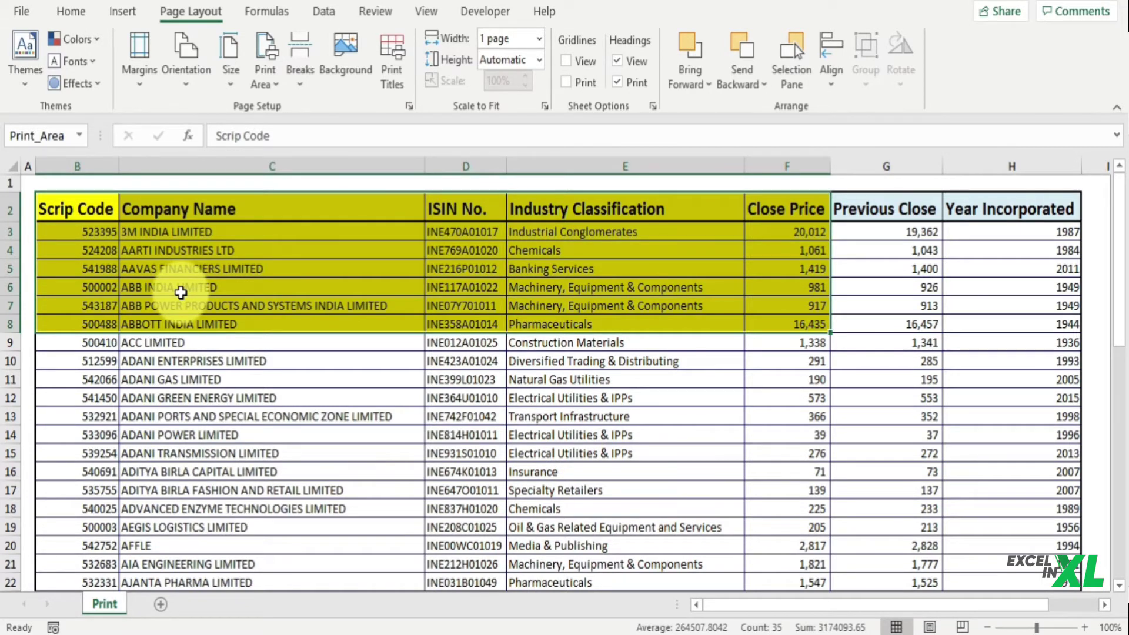
Step: Add rows 10–15 (B10:F15) to the existing print area
drag(89, 361, 764, 453)
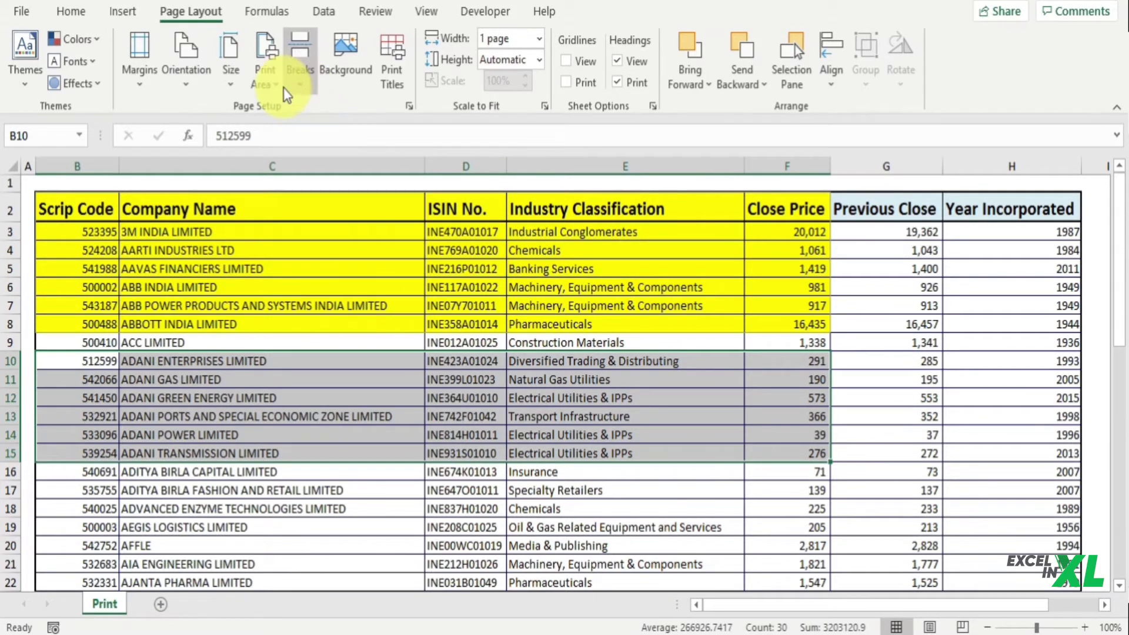
click(266, 81)
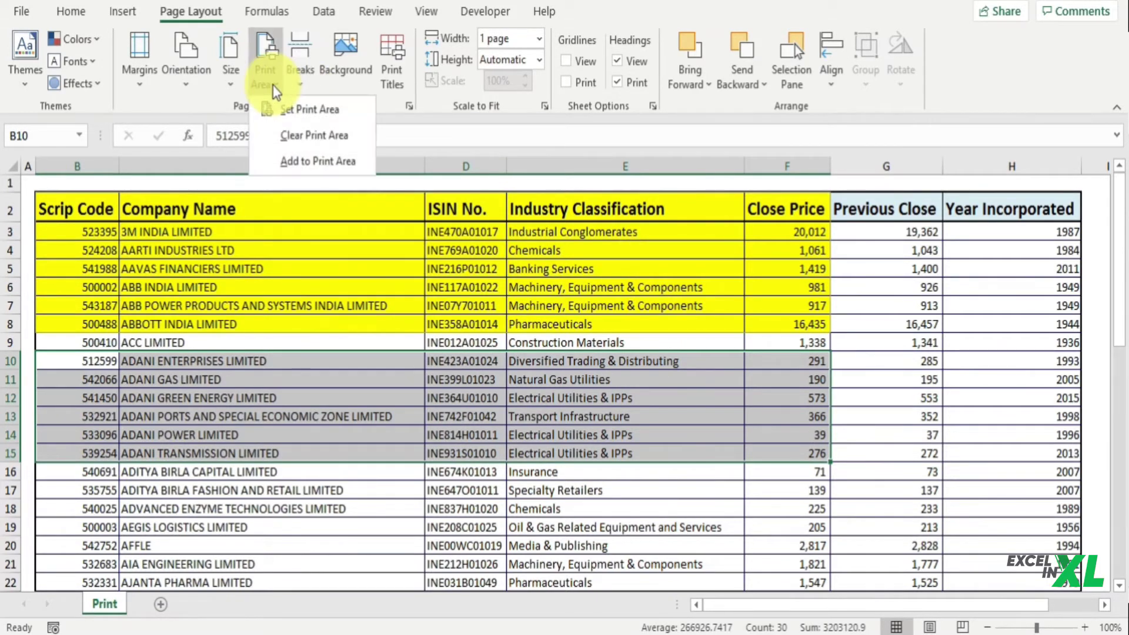
click(312, 167)
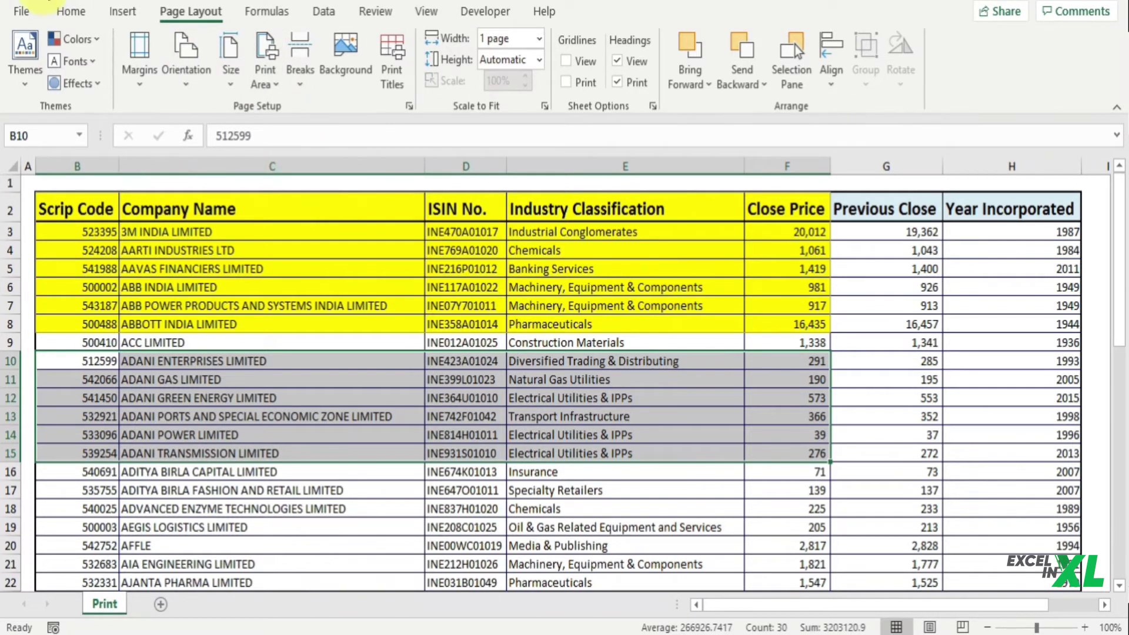
Step: Fill B10:F15 light blue and check that it previews as a separate page 2
click(71, 12)
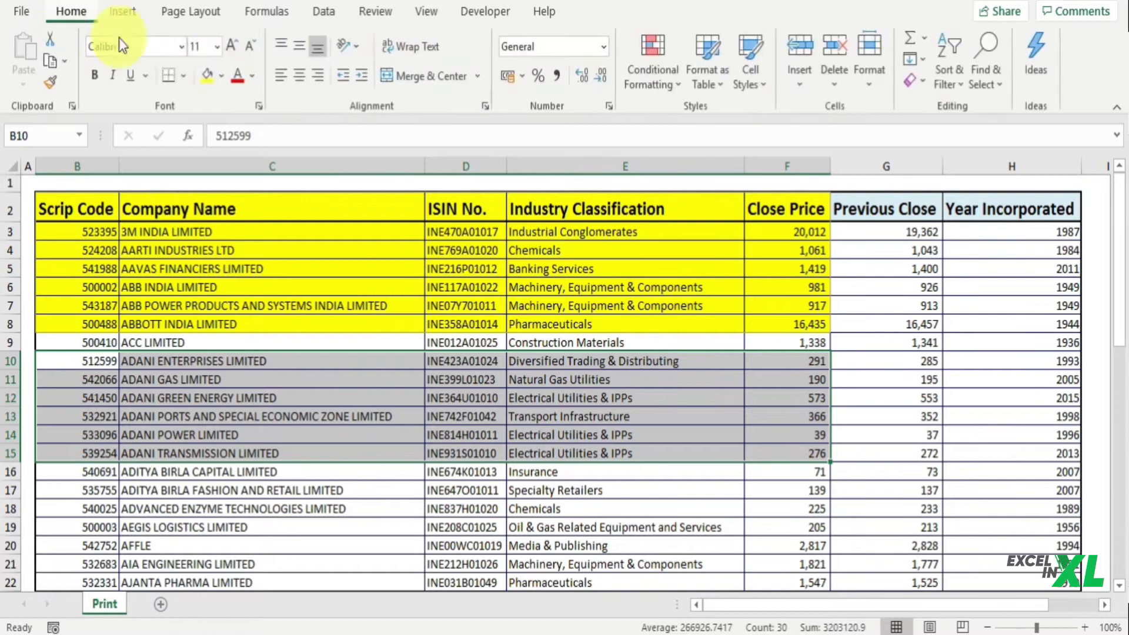
click(221, 79)
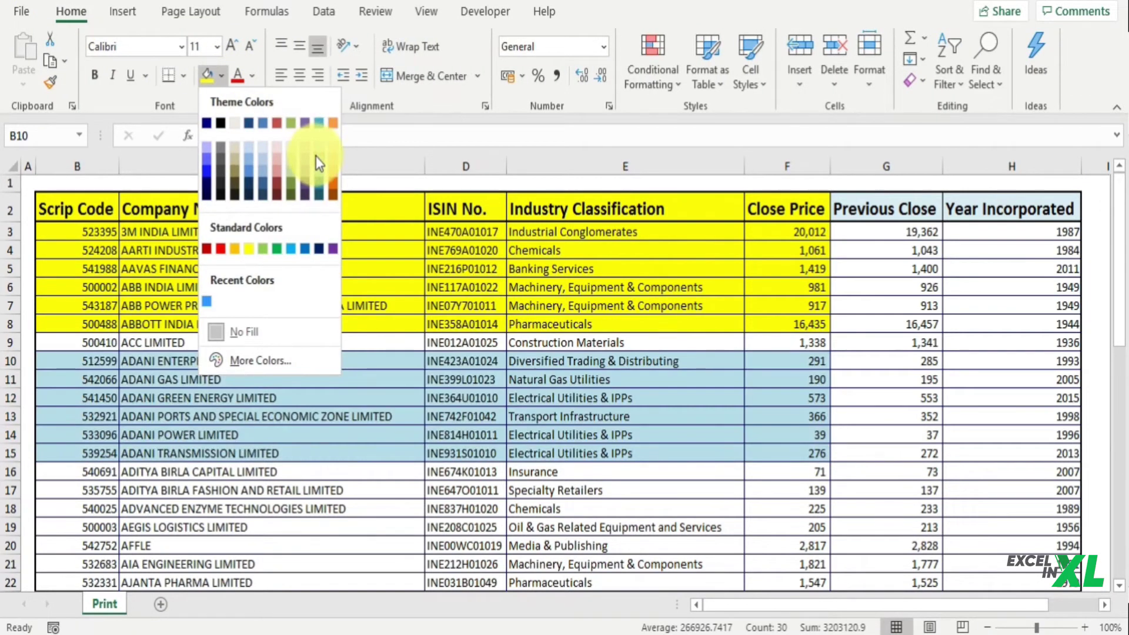
click(316, 156)
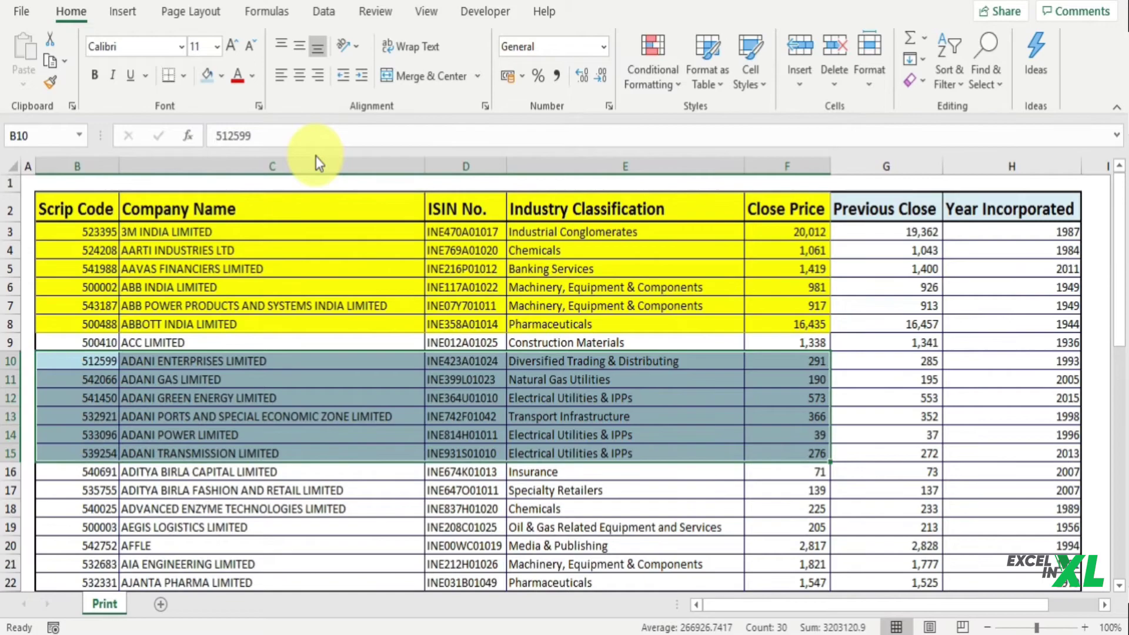
key(ctrl+p)
click(482, 624)
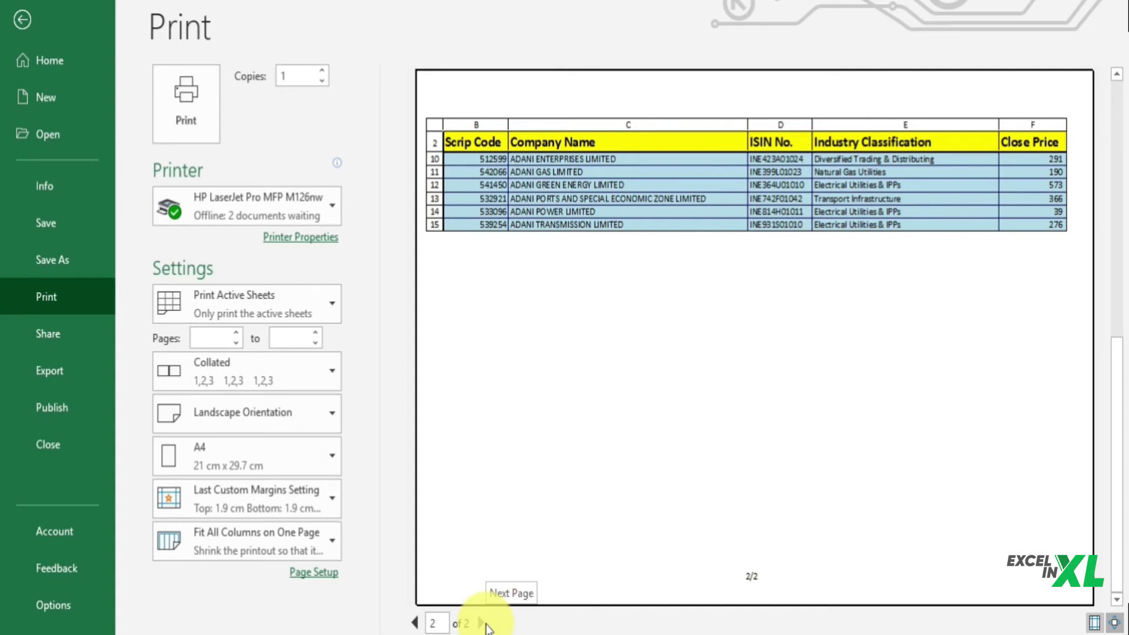
key(Escape)
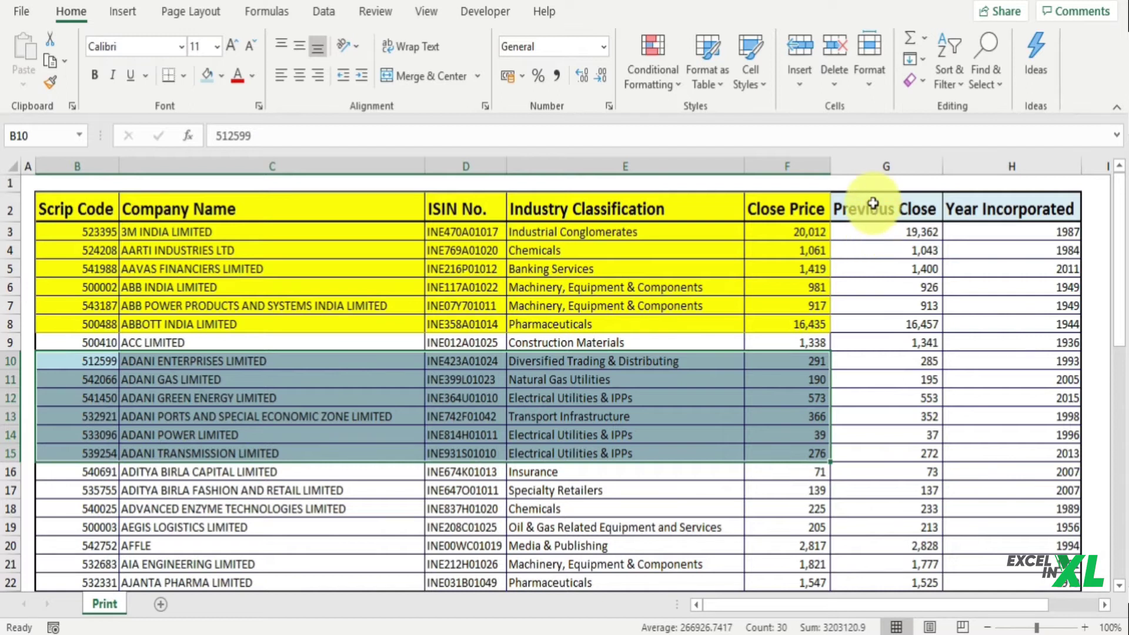
Step: Set the Previous Close cells G2:G8 as the print area and review both preview pages at 89% scale
drag(867, 206, 888, 320)
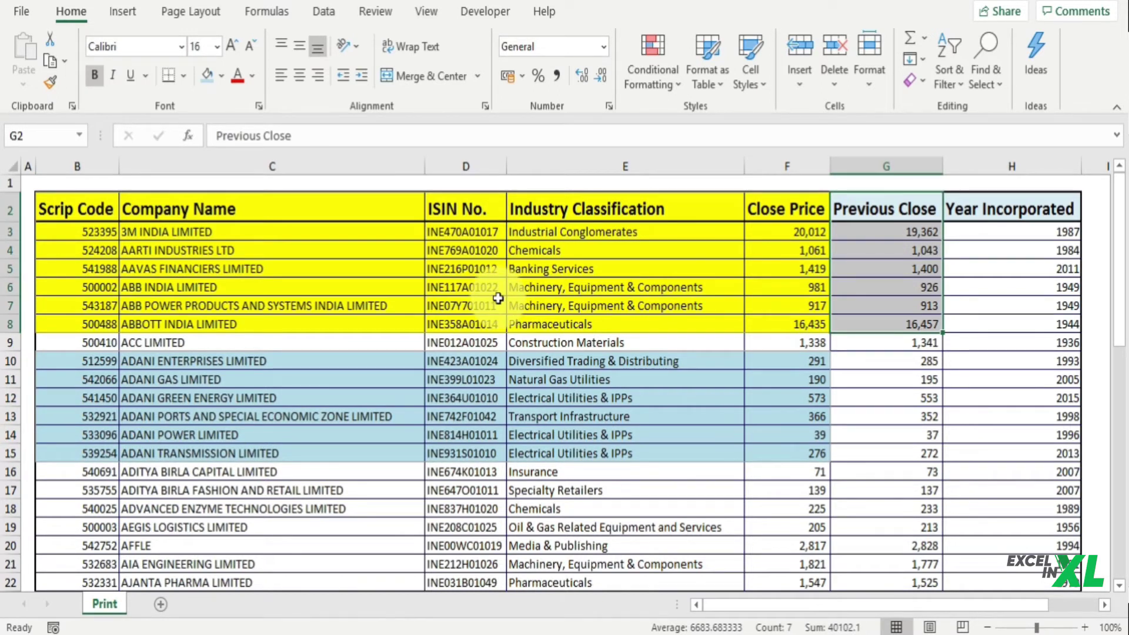
click(190, 11)
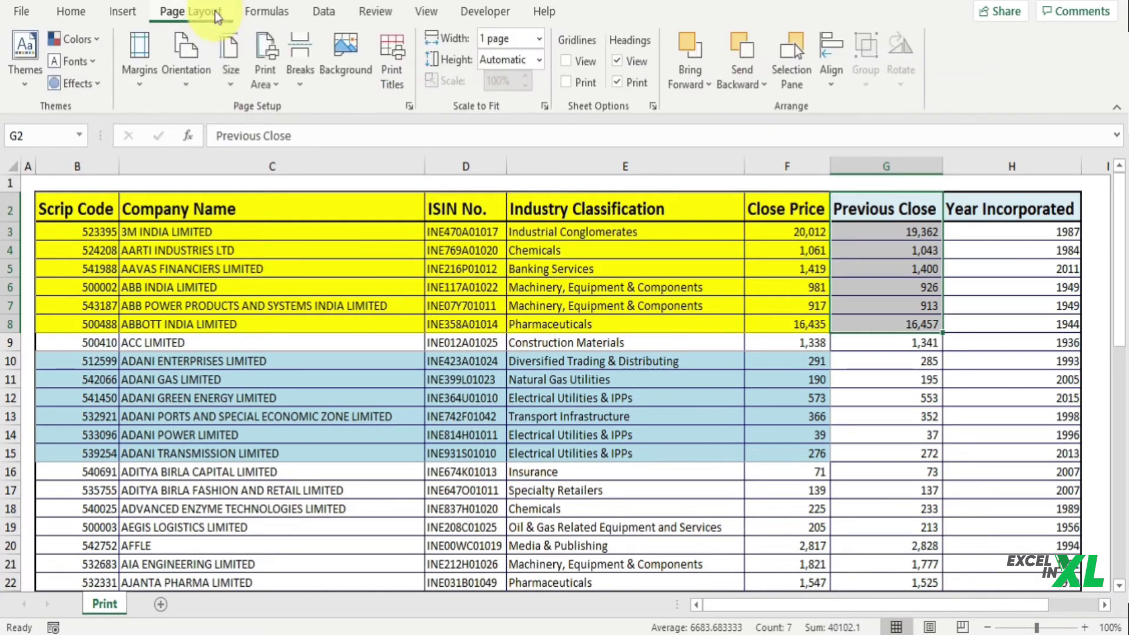
click(265, 76)
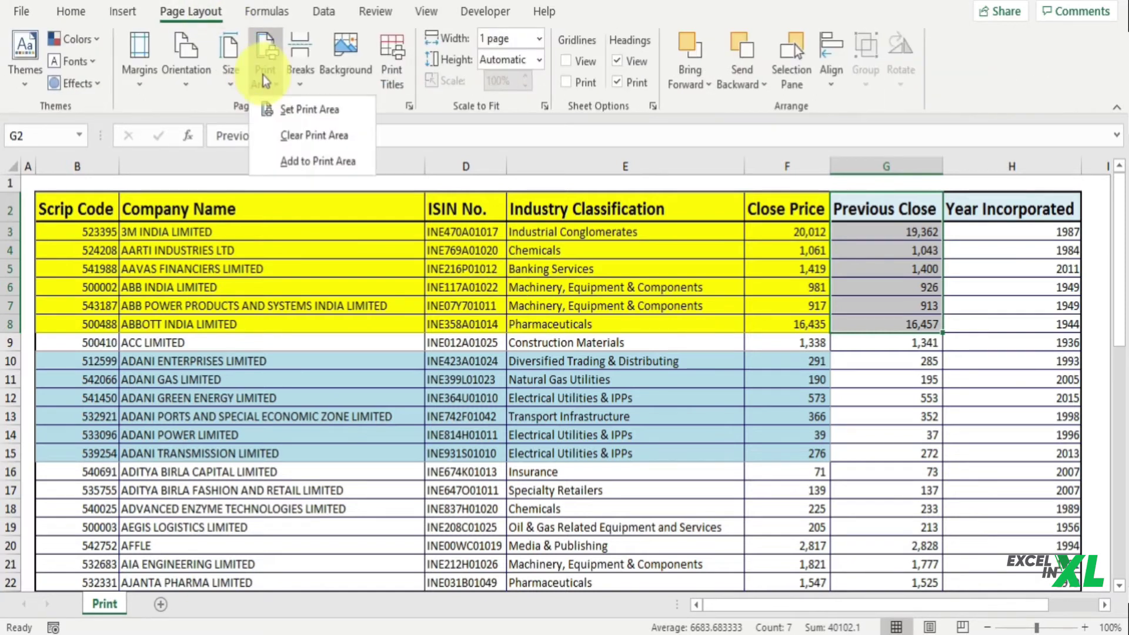
click(286, 109)
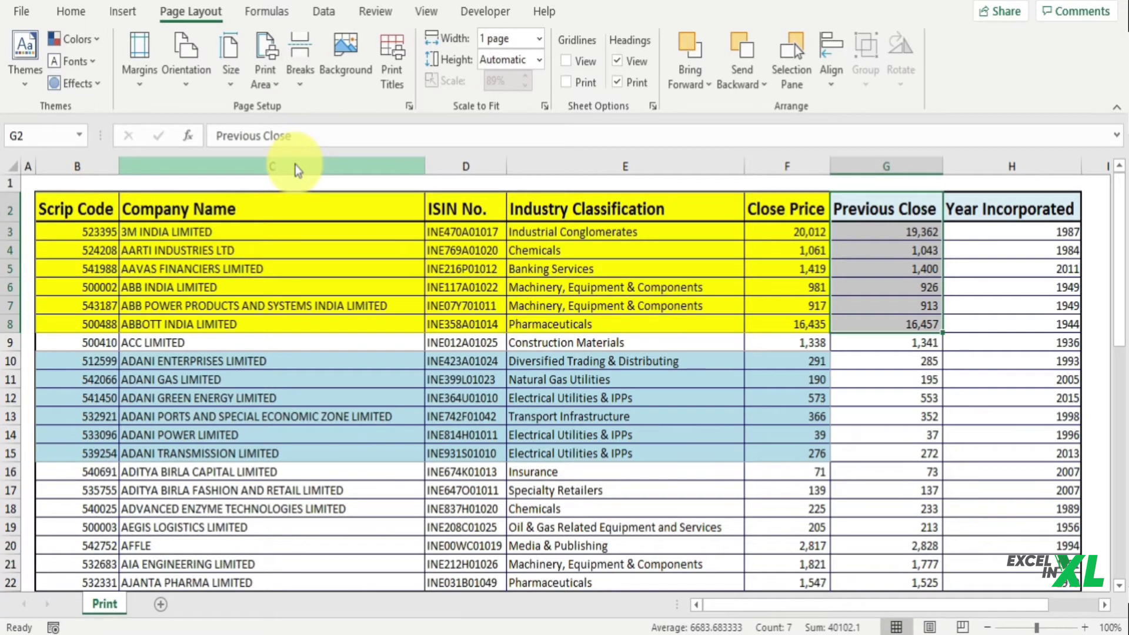
key(ctrl+p)
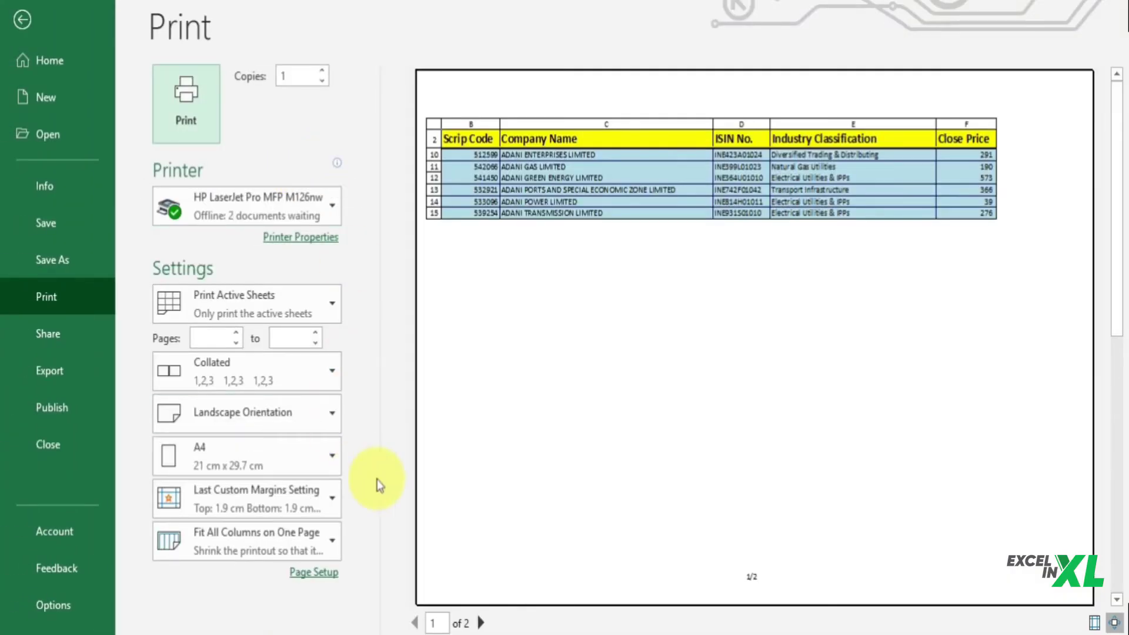
click(482, 623)
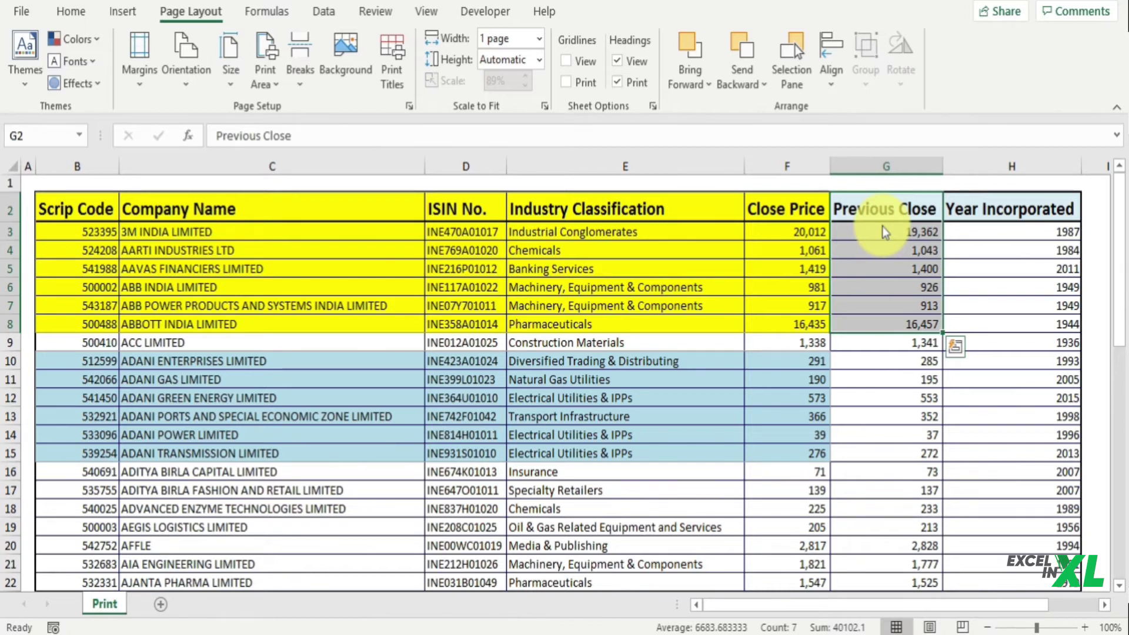
click(860, 227)
click(857, 218)
drag(857, 219, 862, 323)
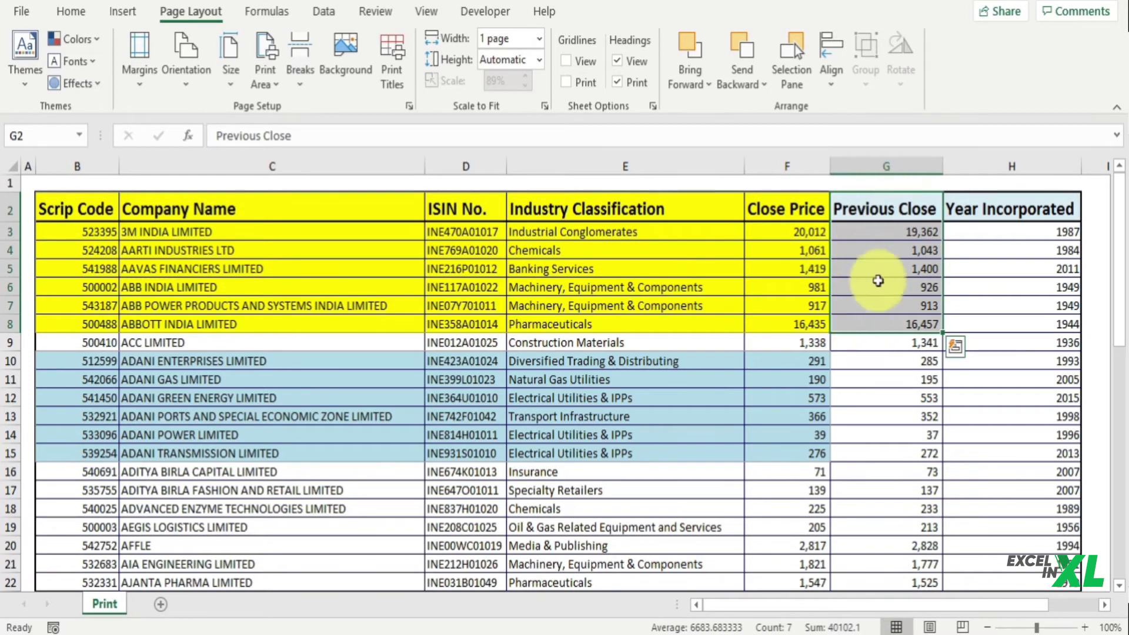
drag(896, 206, 895, 414)
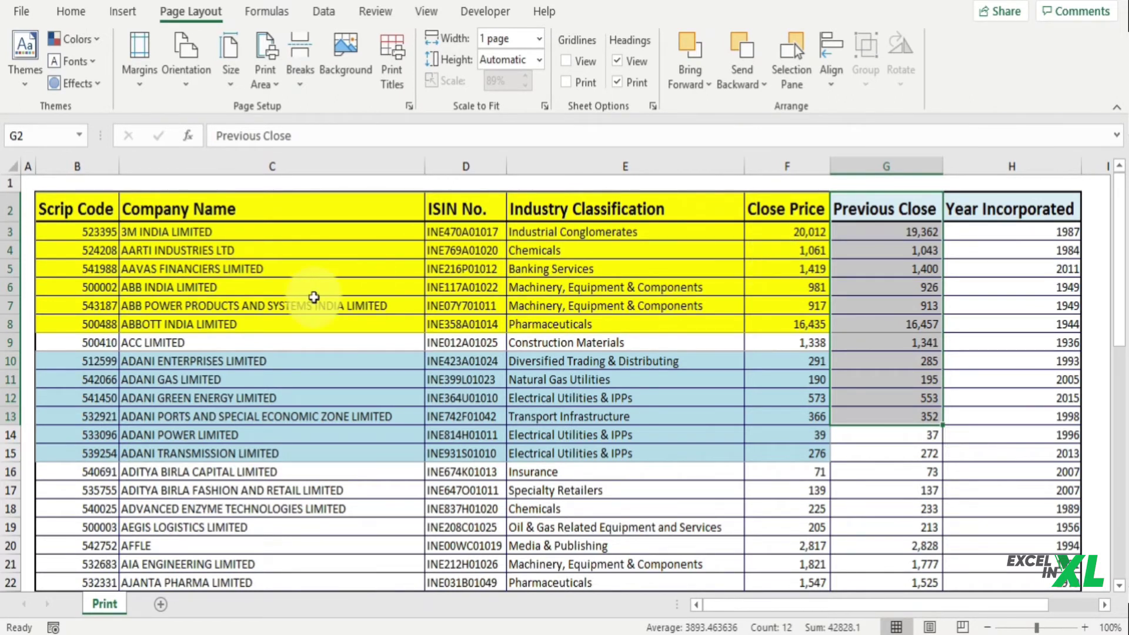
drag(90, 363, 1010, 503)
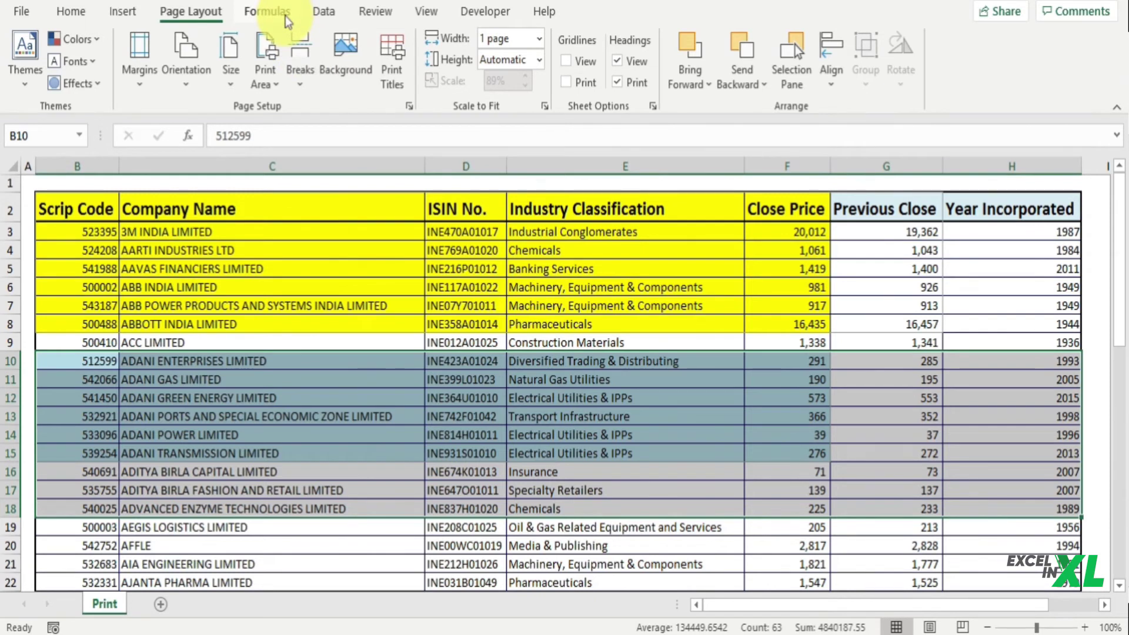
Step: Bring up the Name Manager and move it aside to show Print_Area's B10:F15 and B2:G8 reference
click(287, 18)
click(468, 87)
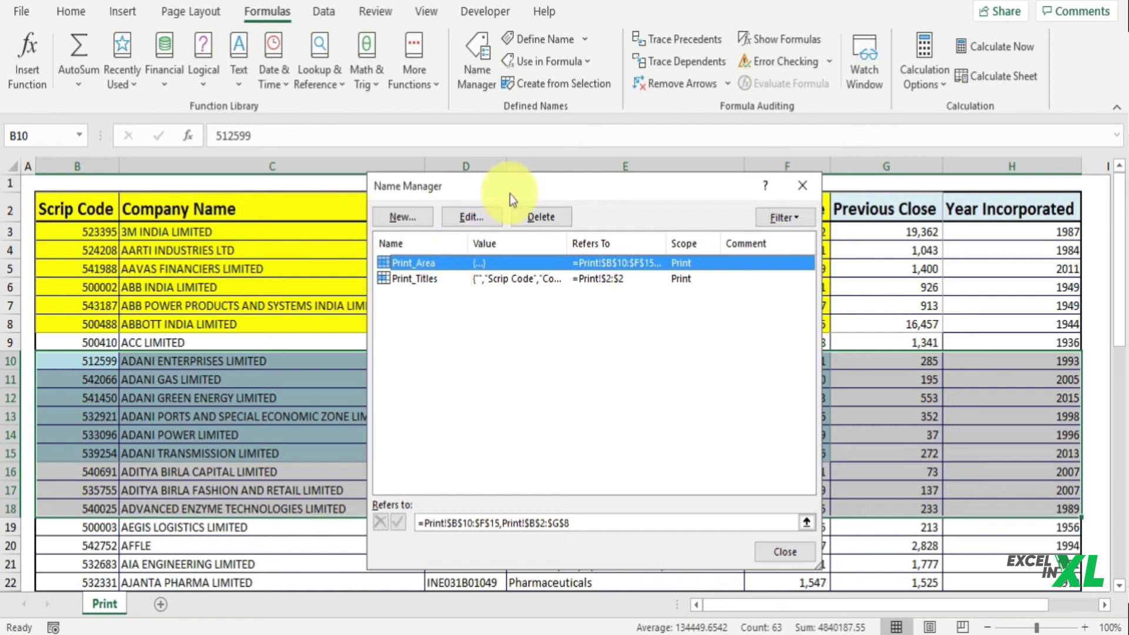
drag(510, 193, 635, 214)
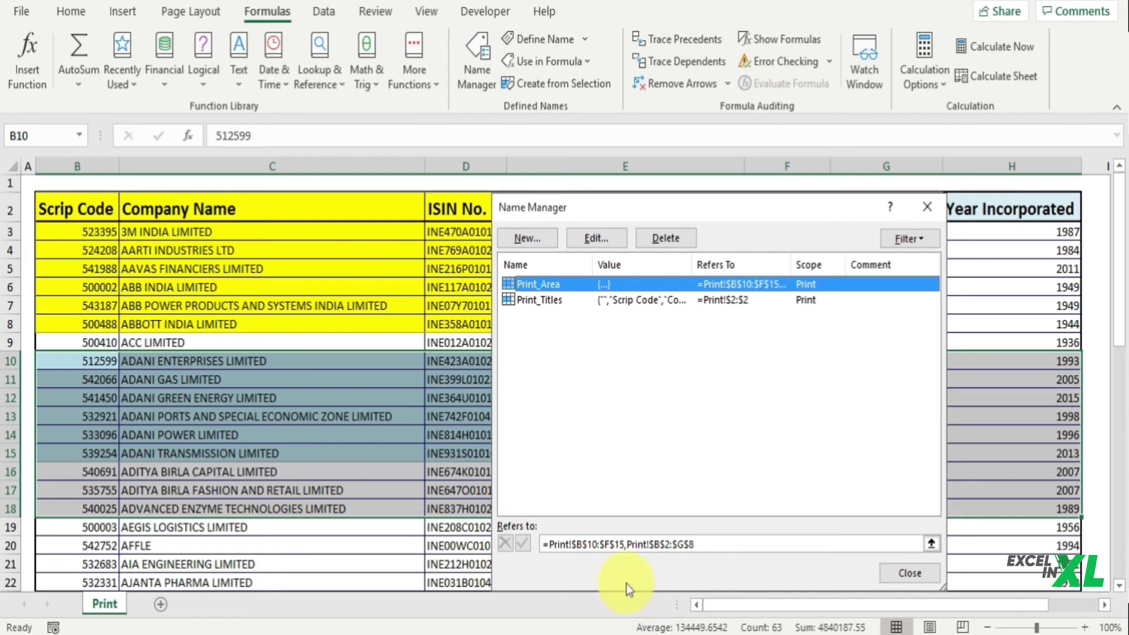
Step: Replace B10:F15 with B10:H18 in Print_Area's reference, keeping B2:G8, and commit it
click(622, 545)
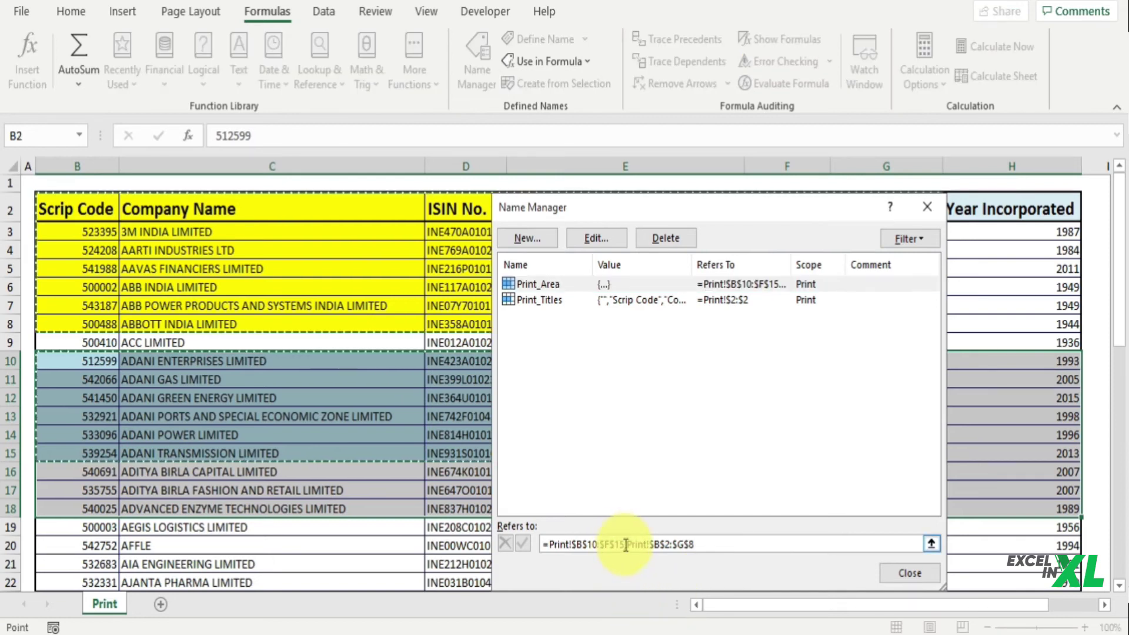
drag(625, 546, 557, 539)
key(Delete)
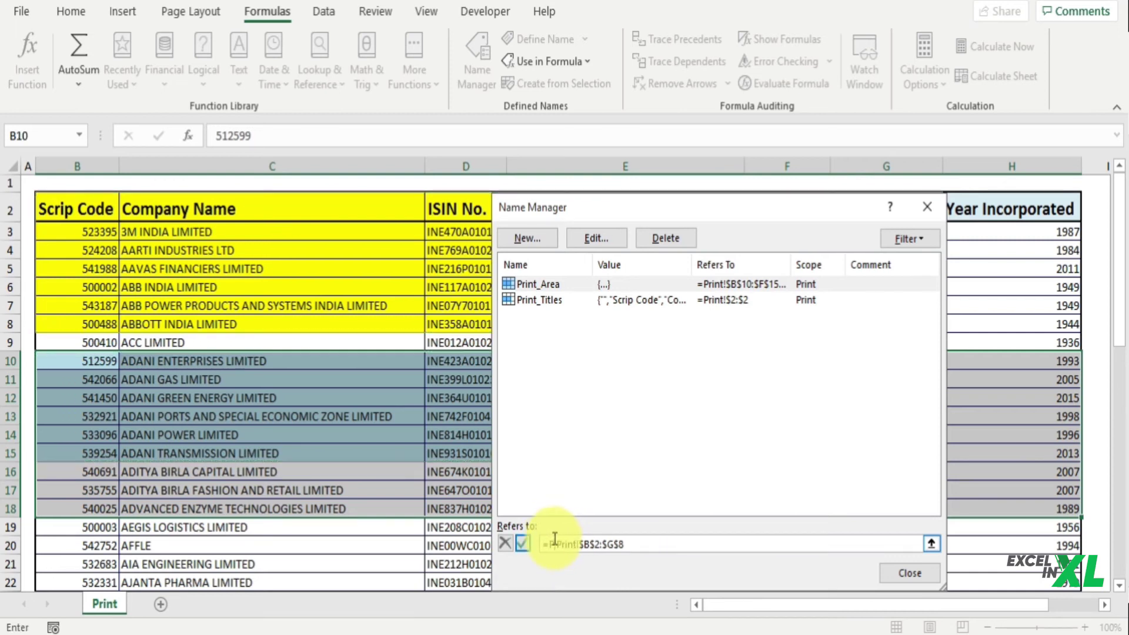
text(,)
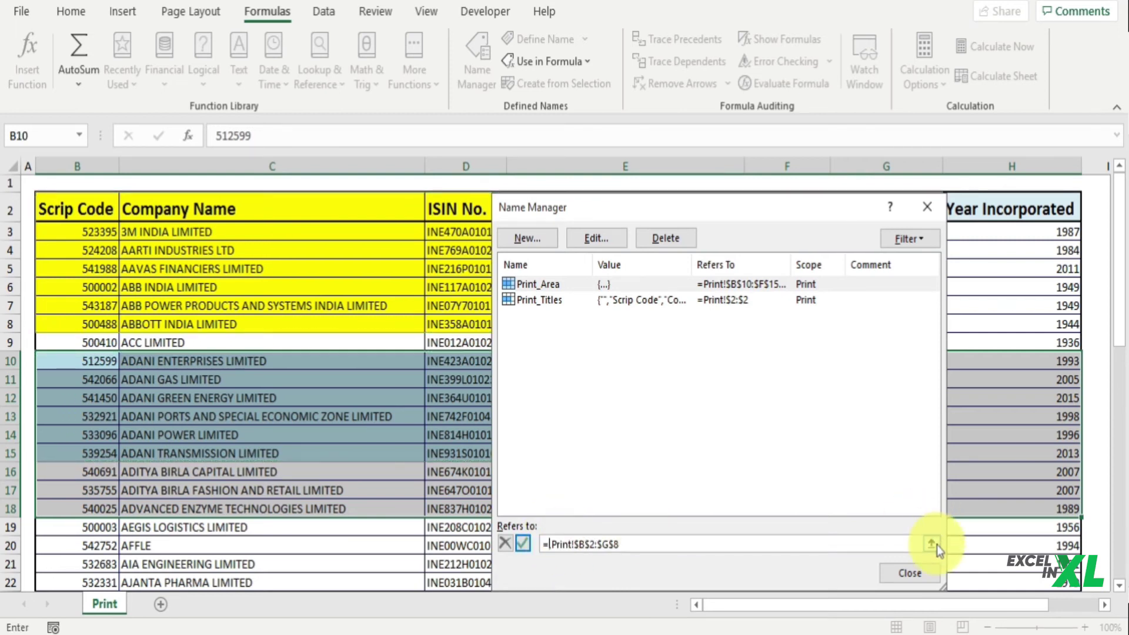
click(935, 545)
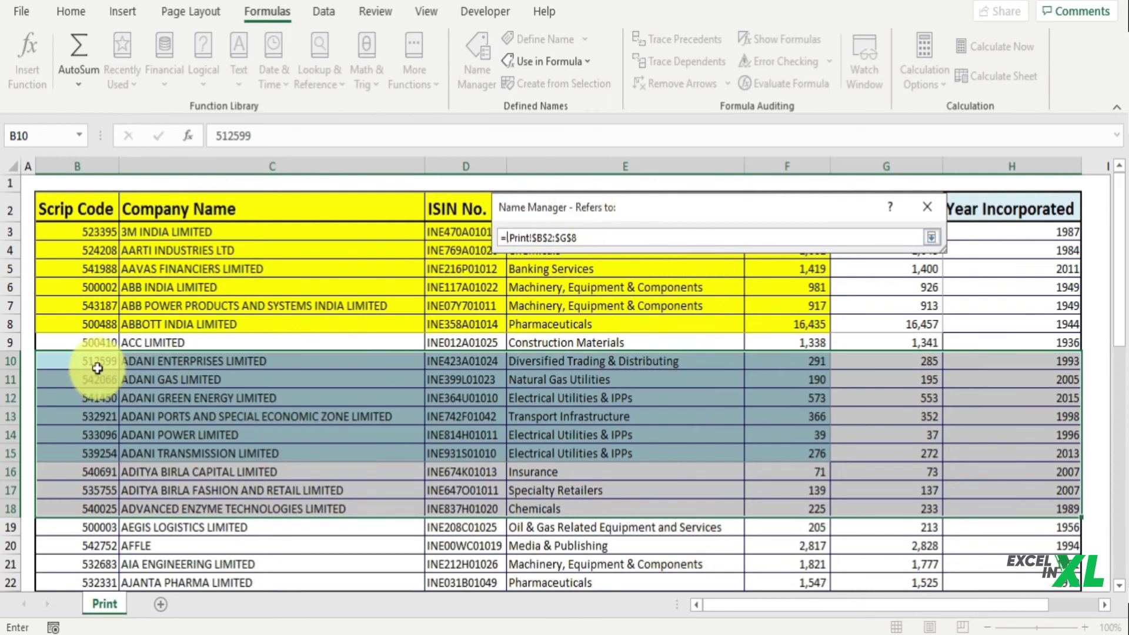
drag(97, 368, 991, 502)
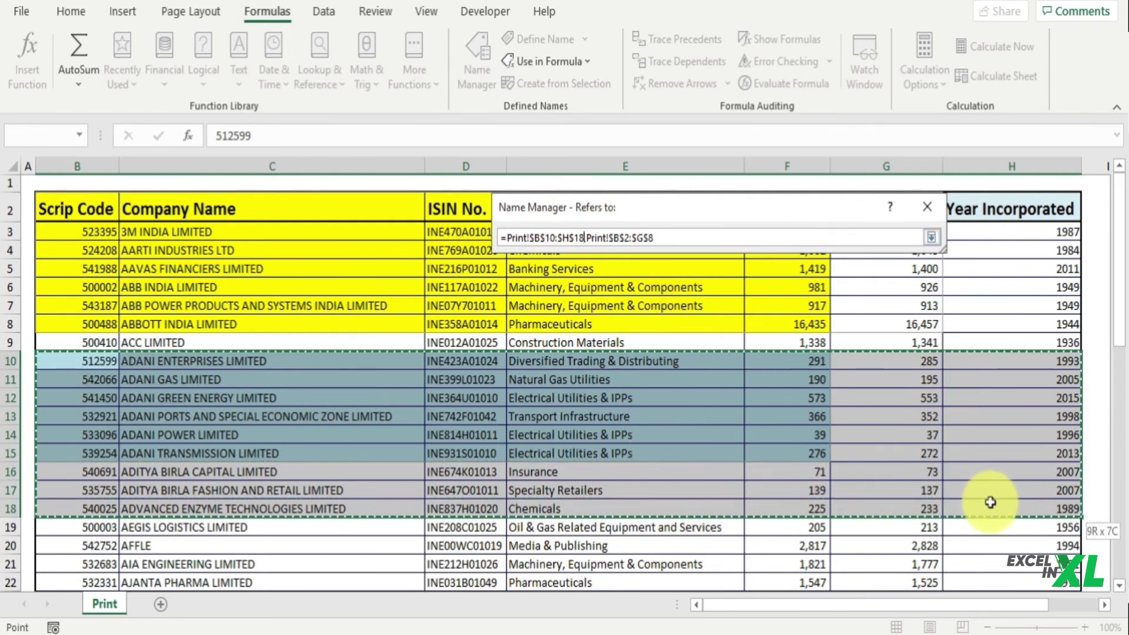
click(938, 241)
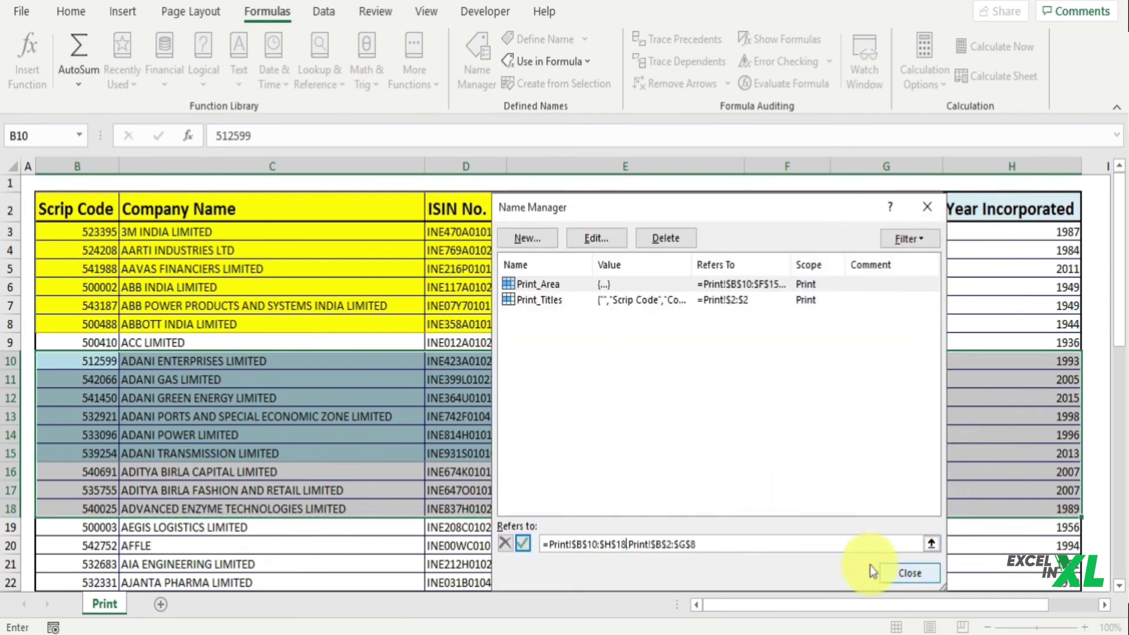
key(Return)
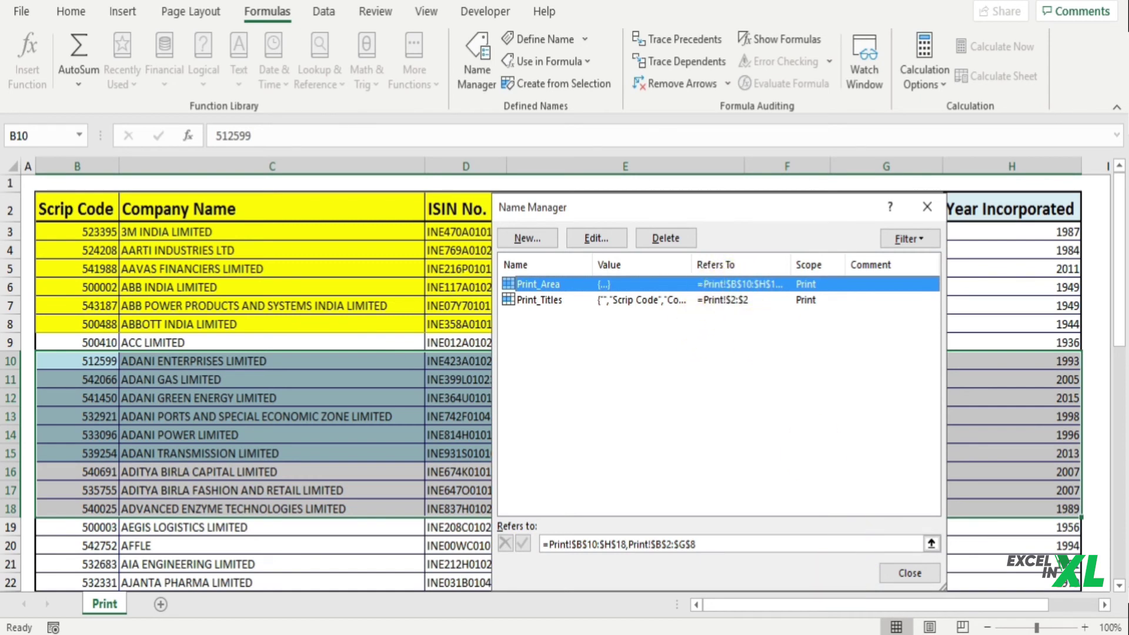
click(906, 582)
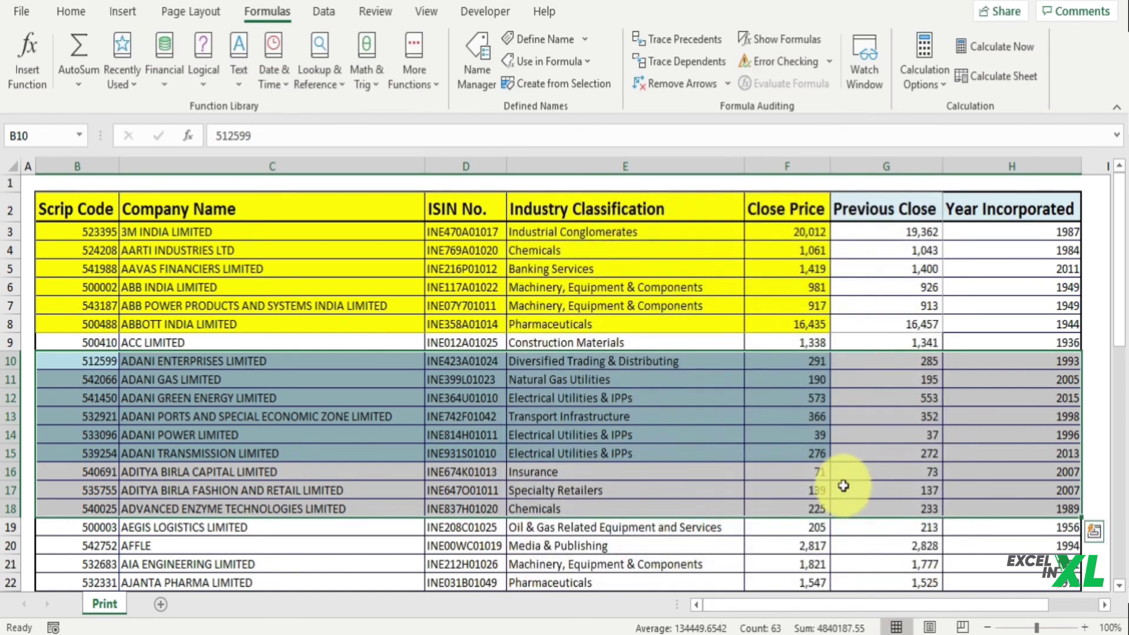
key(ctrl+p)
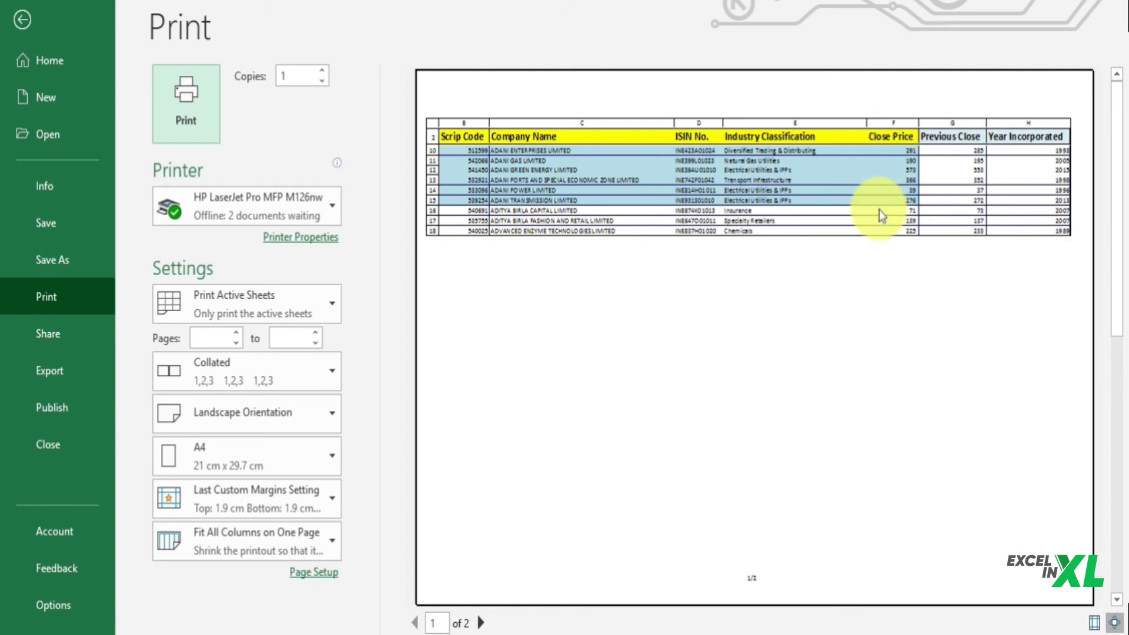
key(Escape)
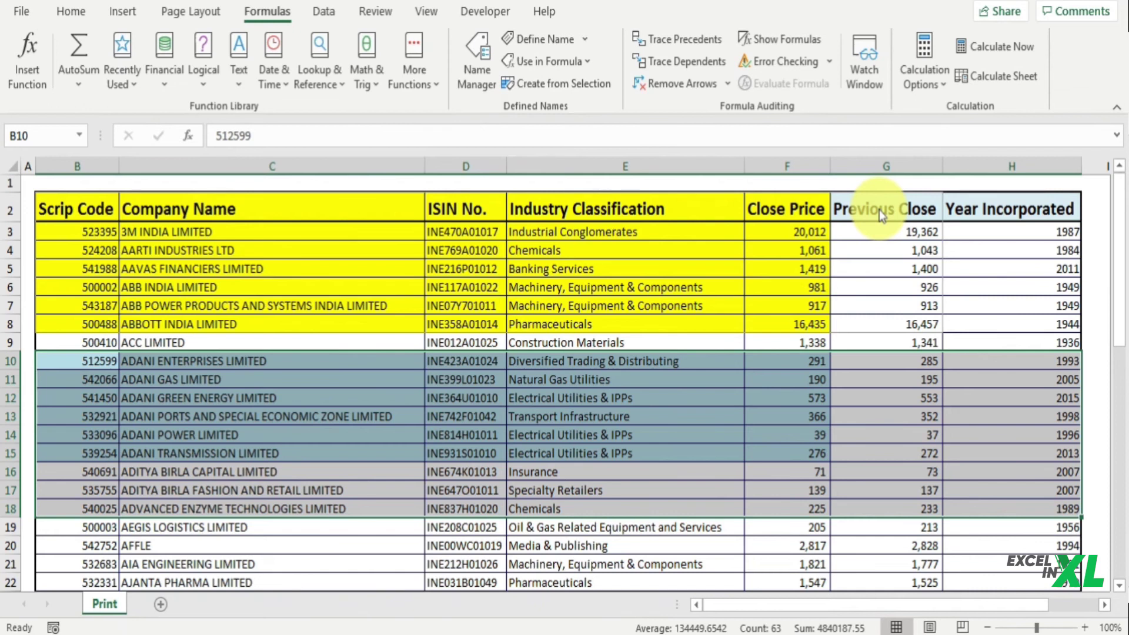
click(190, 11)
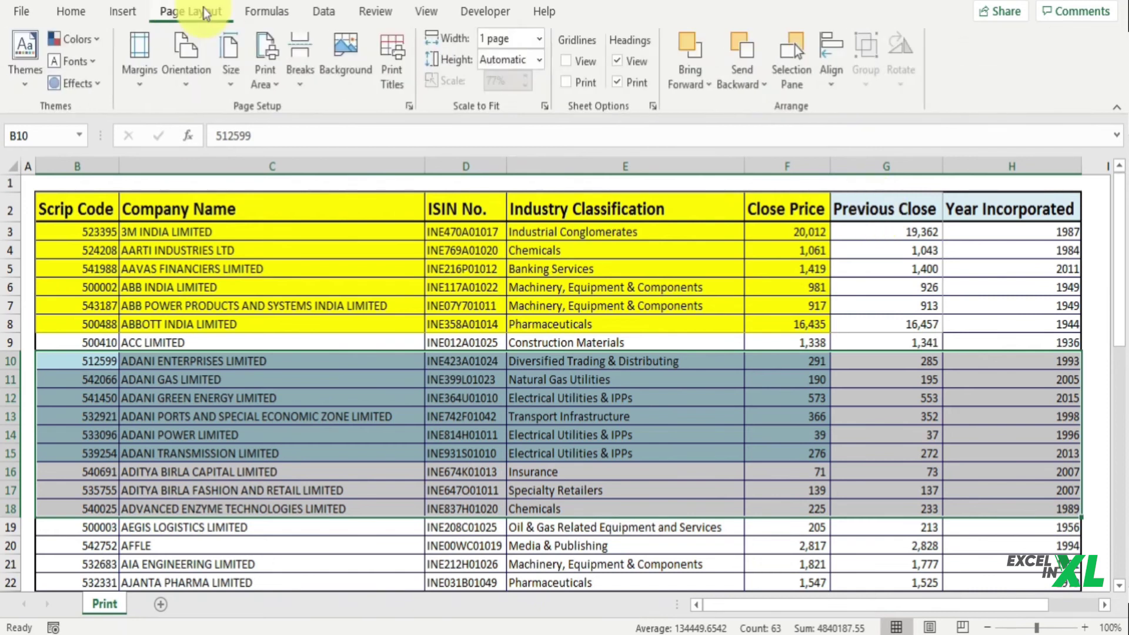
click(265, 79)
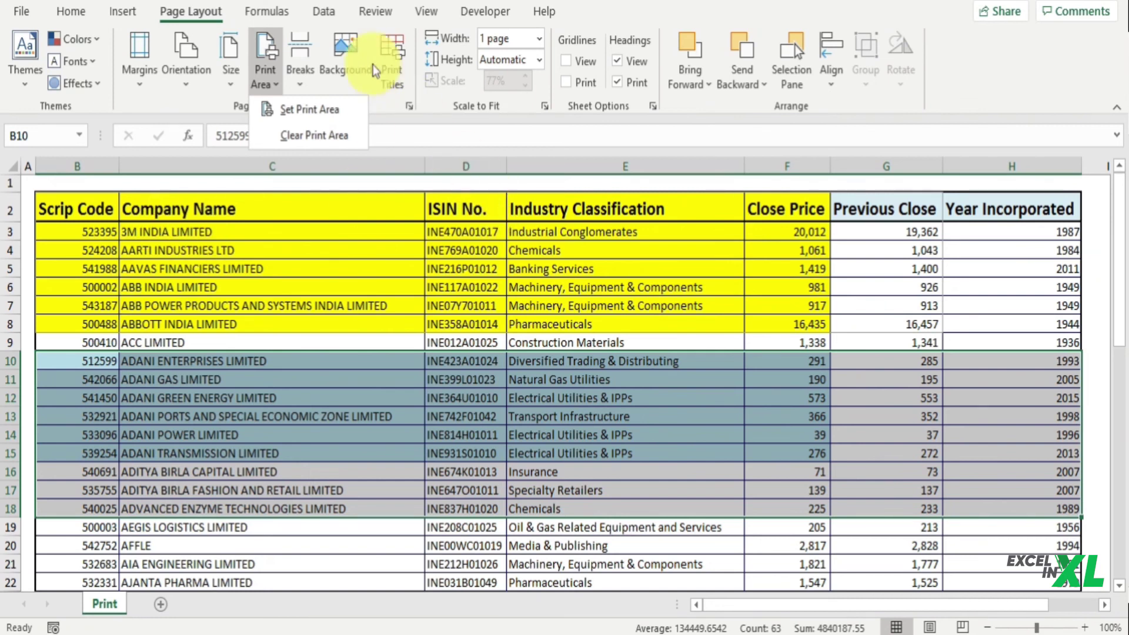
click(282, 22)
Step: Remove B2:G8 from Print_Area so it refers only to B10:H18, then preview the single page
click(282, 23)
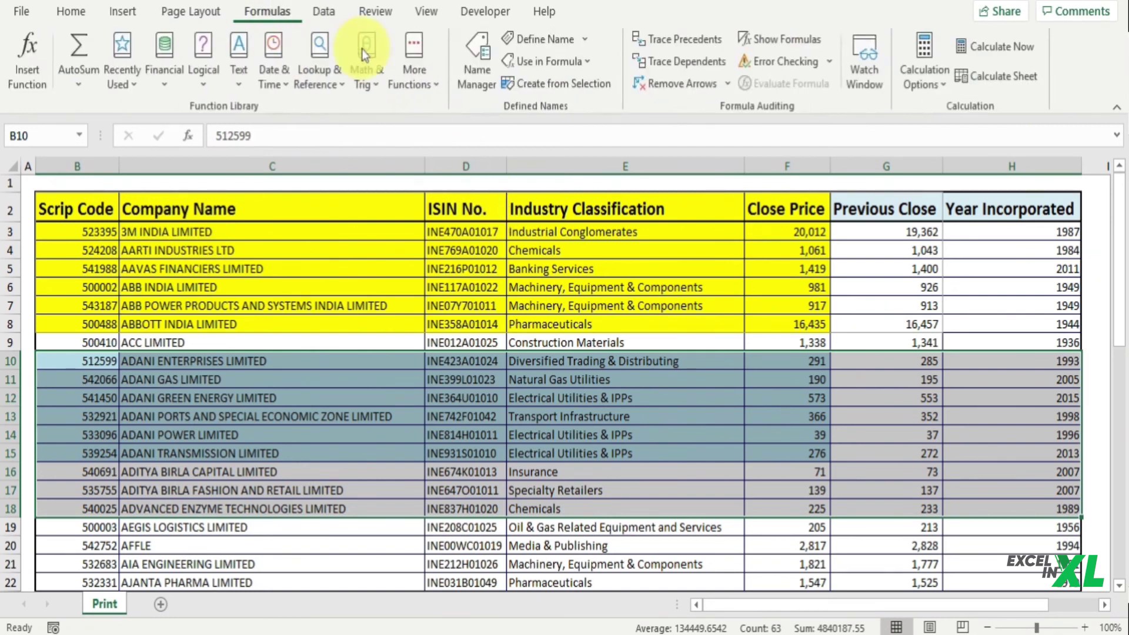
click(485, 73)
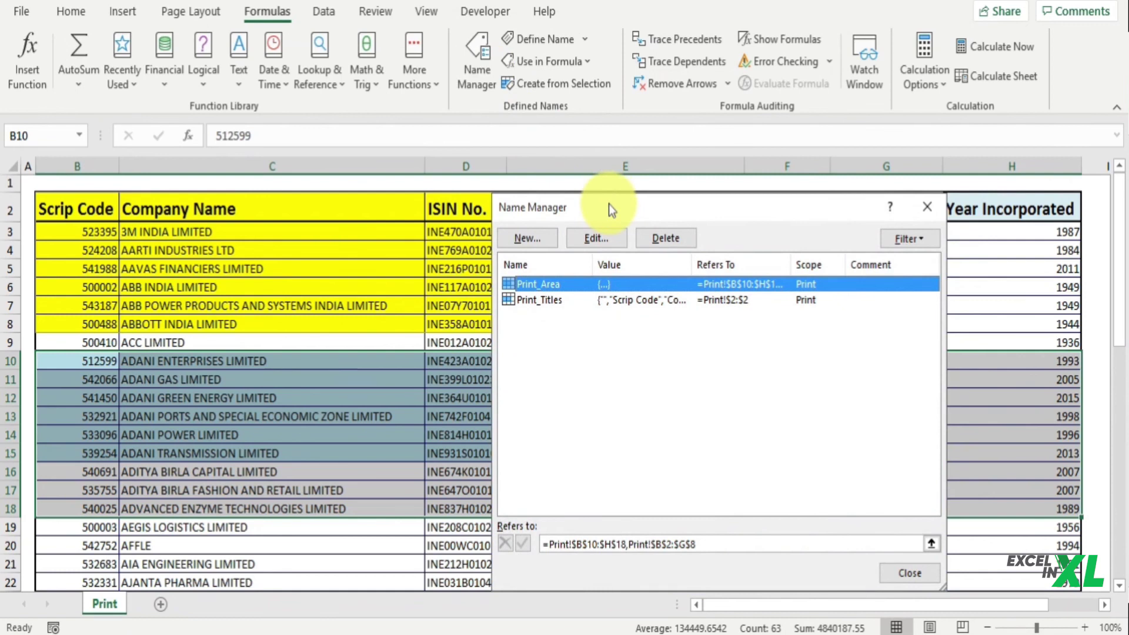
drag(694, 542, 632, 539)
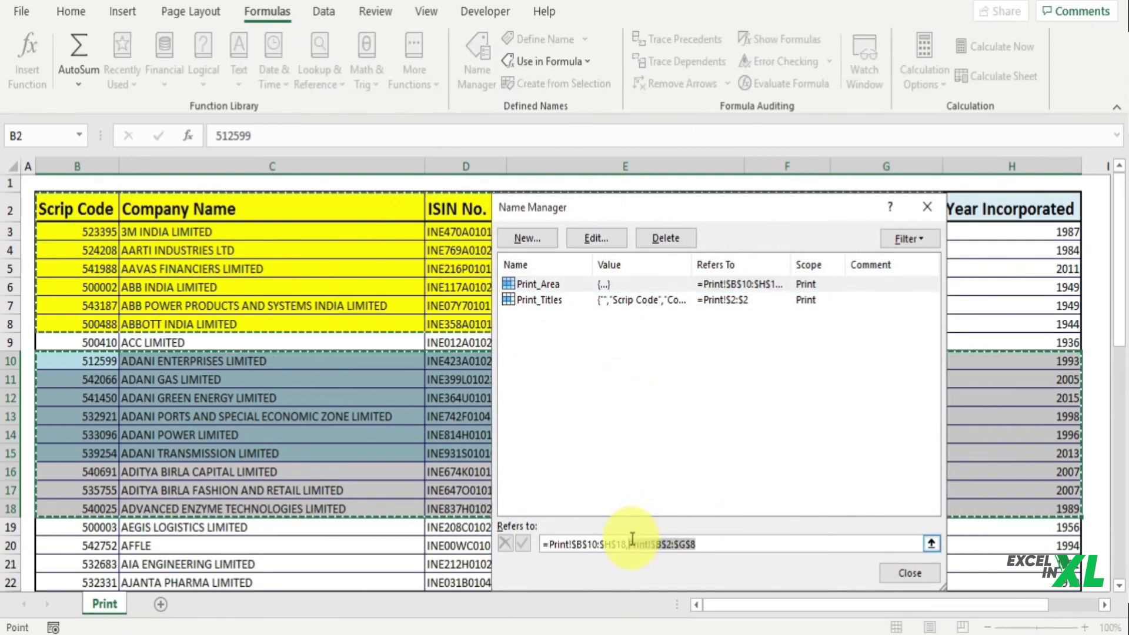
key(Delete)
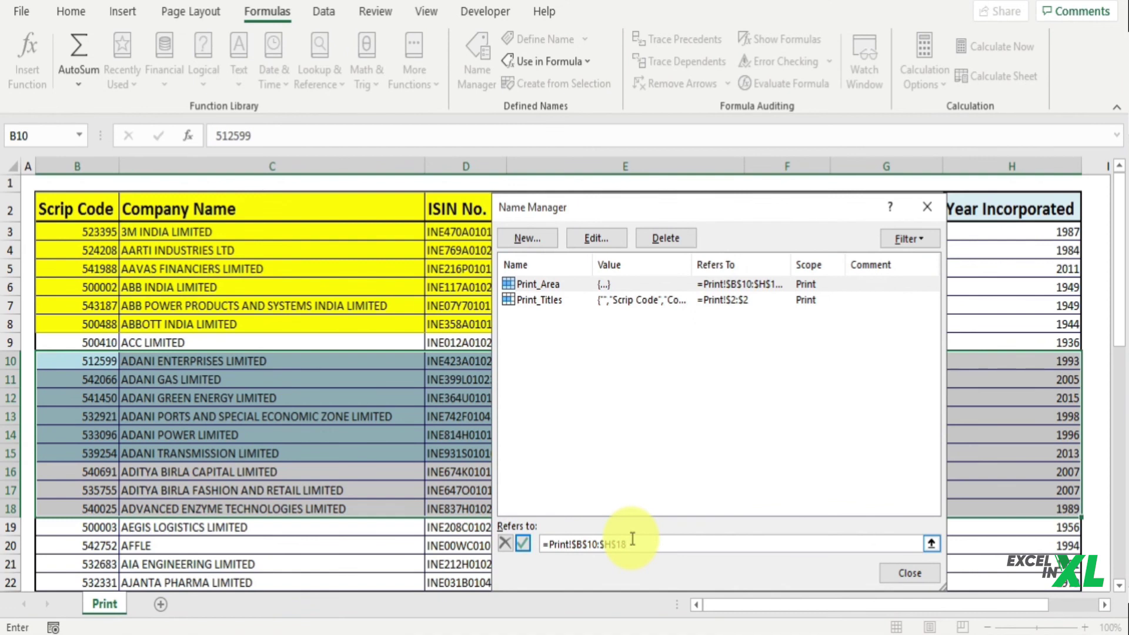
key(BackSpace)
key(Return)
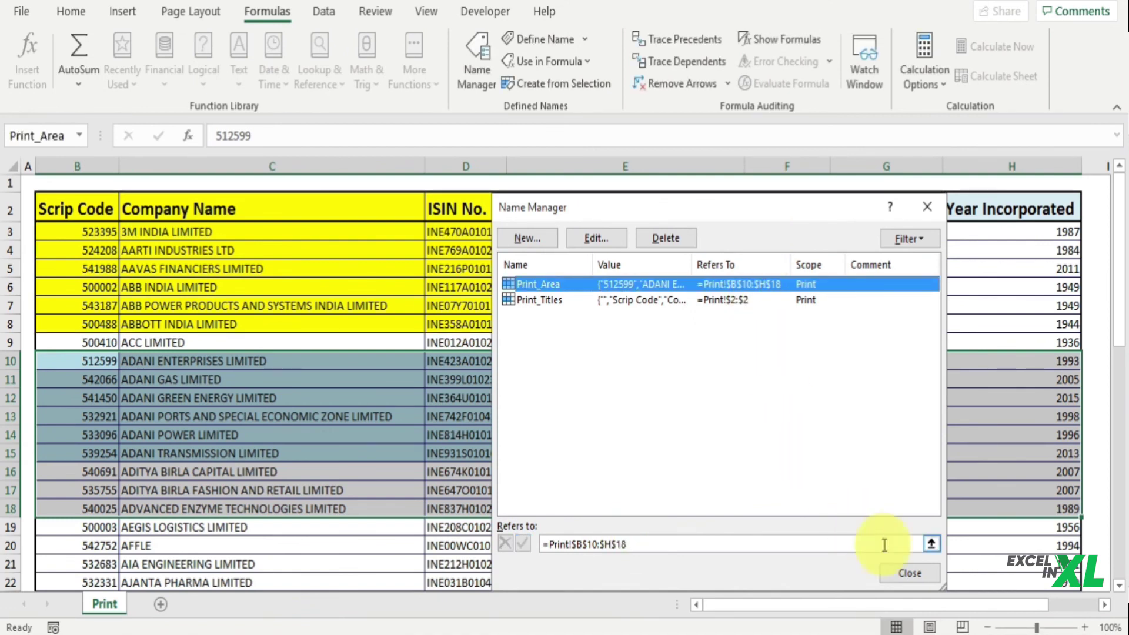
click(919, 575)
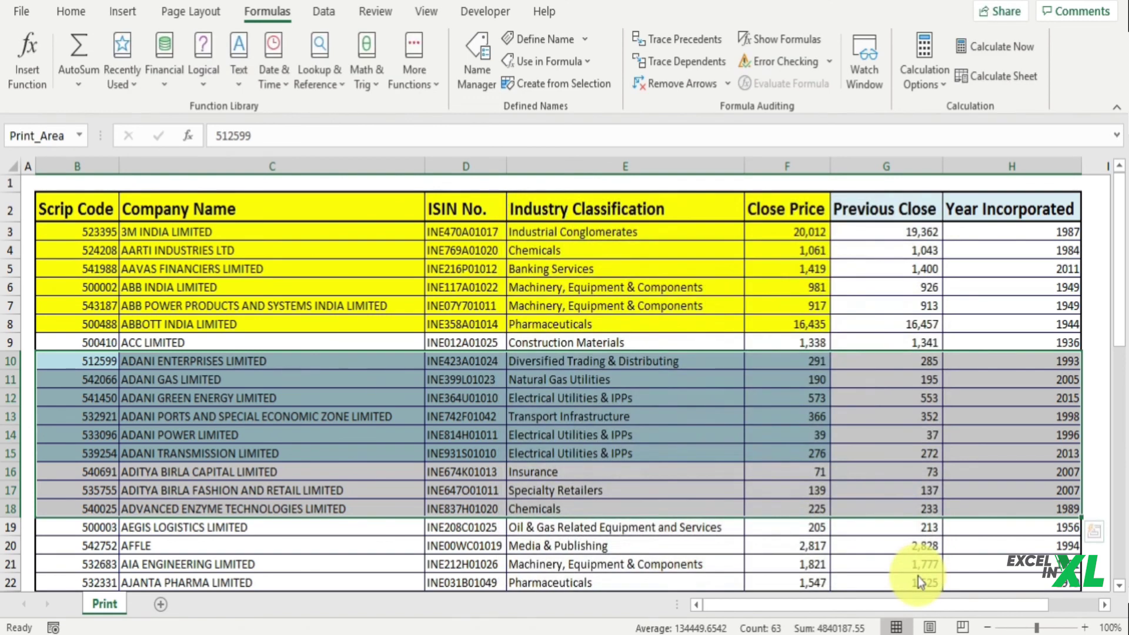
key(ctrl+p)
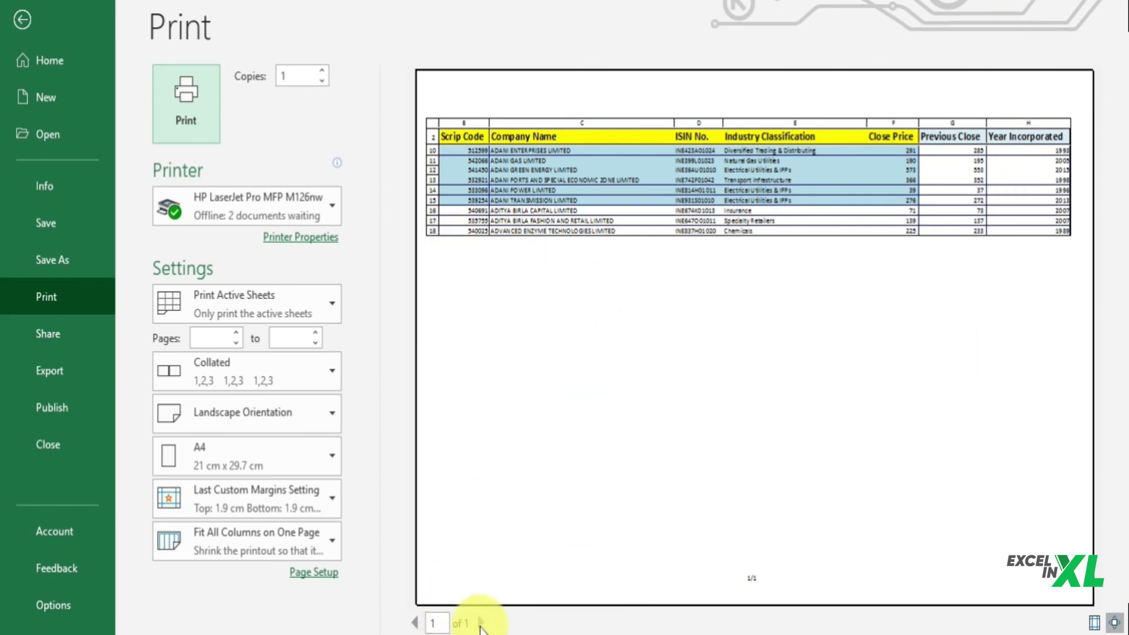
Step: Confirm the preview has no second page and return to the worksheet
click(481, 624)
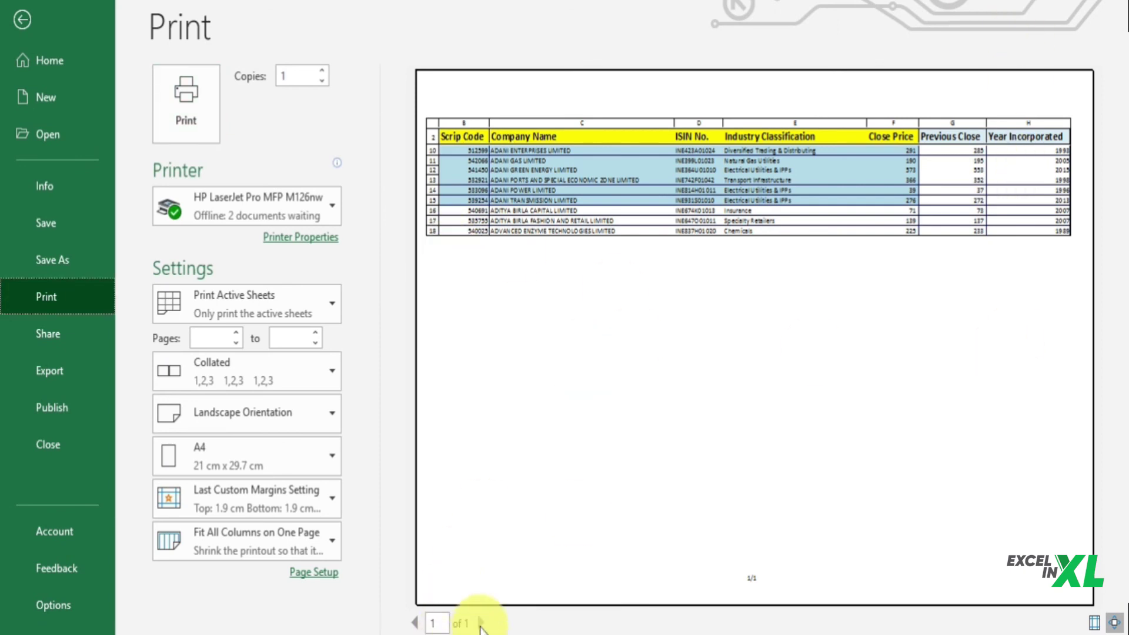
key(Escape)
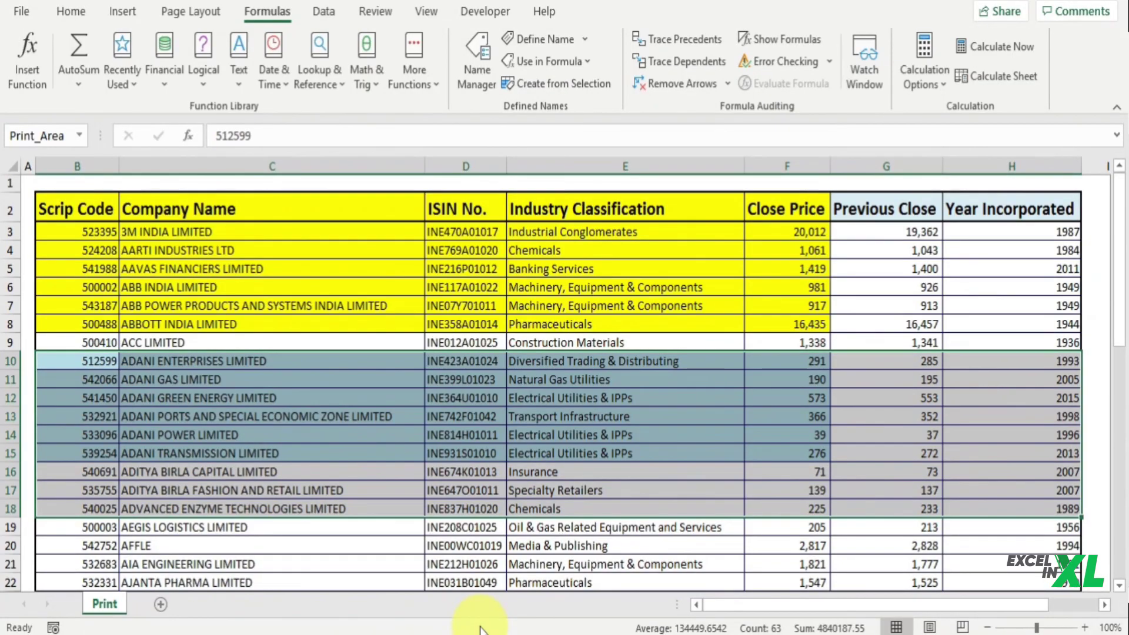